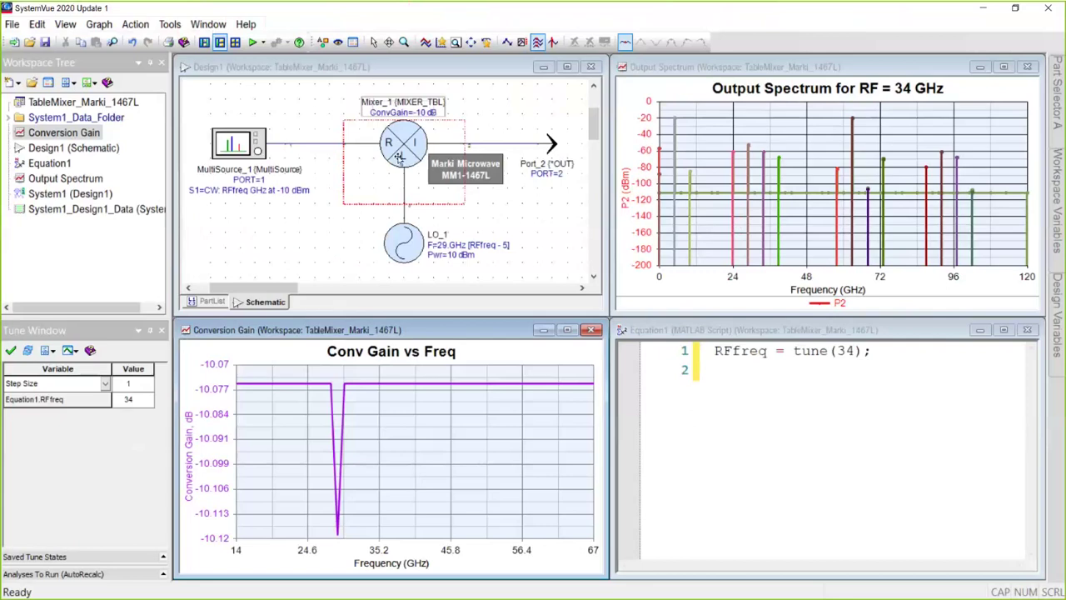
Open Mixer_1, keep the MIXER_TBL model, and show its RF -> IF spur table.
left_click(401, 144)
double_click(401, 143)
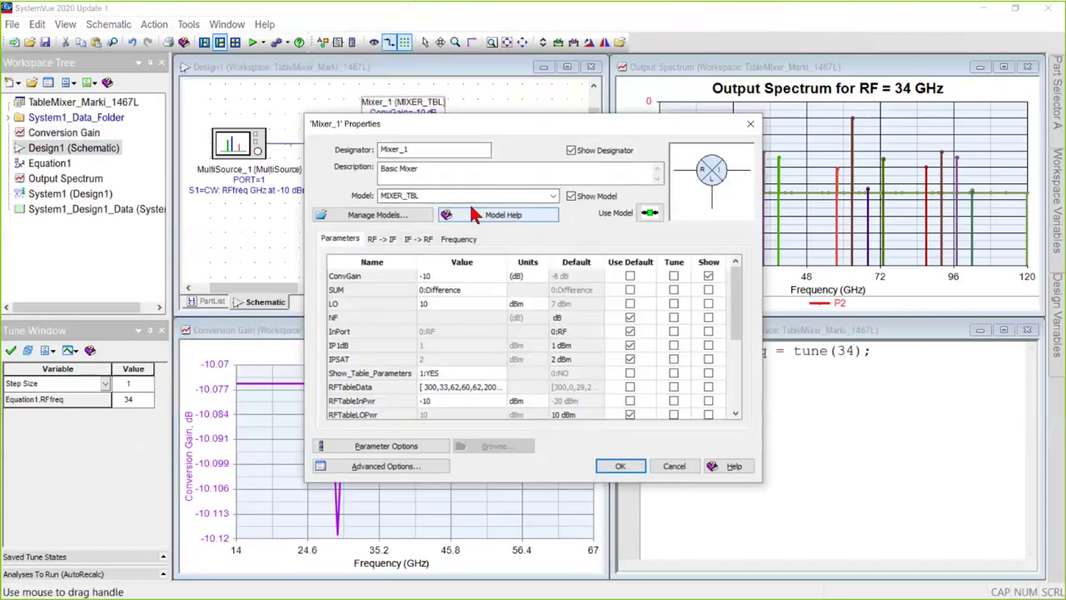
left_click(554, 194)
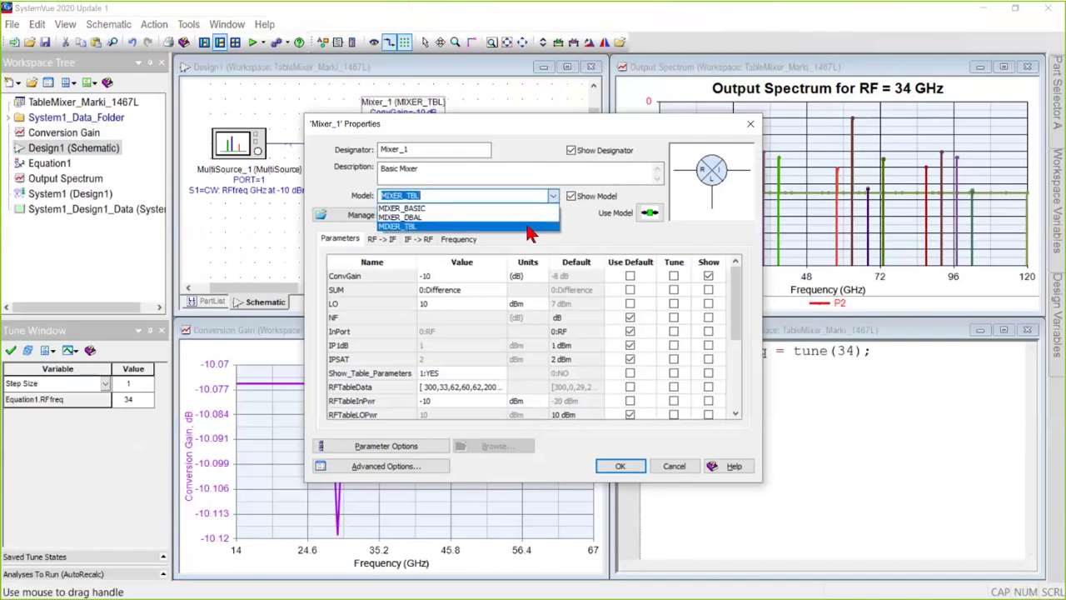
left_click(527, 225)
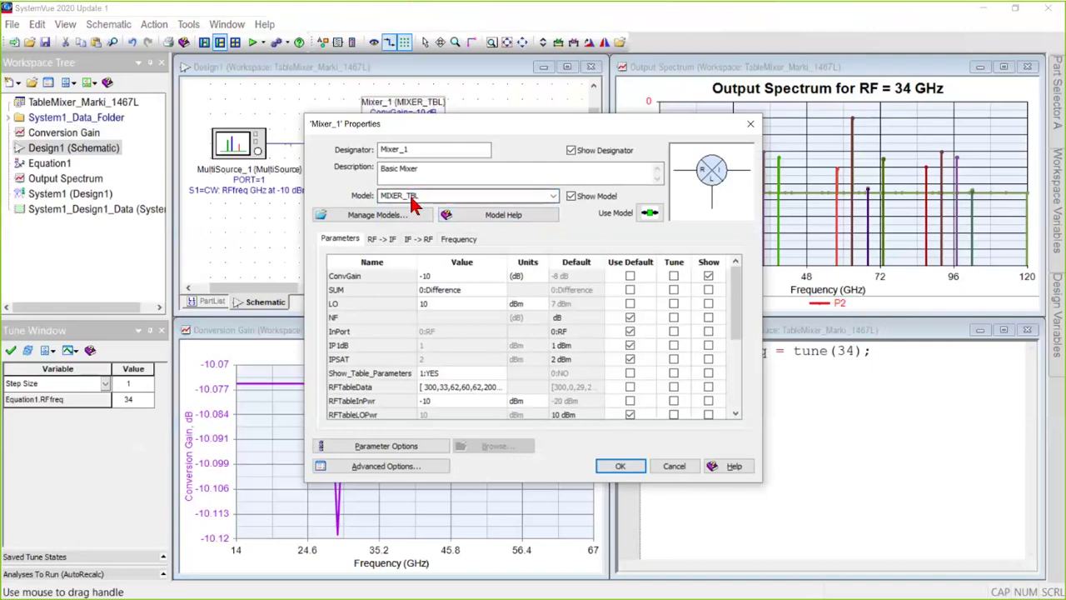
left_click(385, 241)
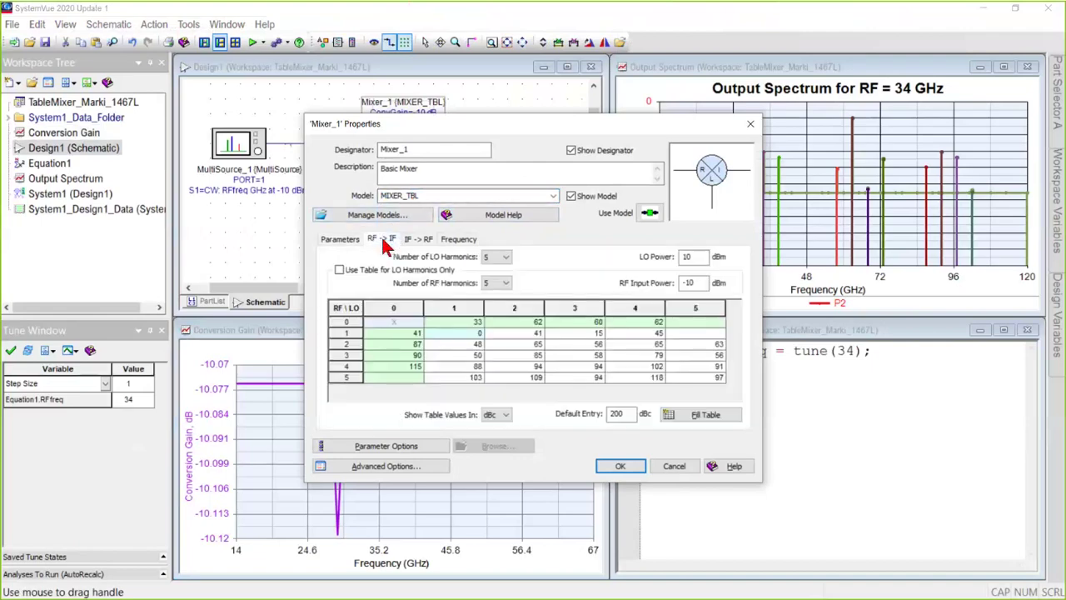
left_click(418, 241)
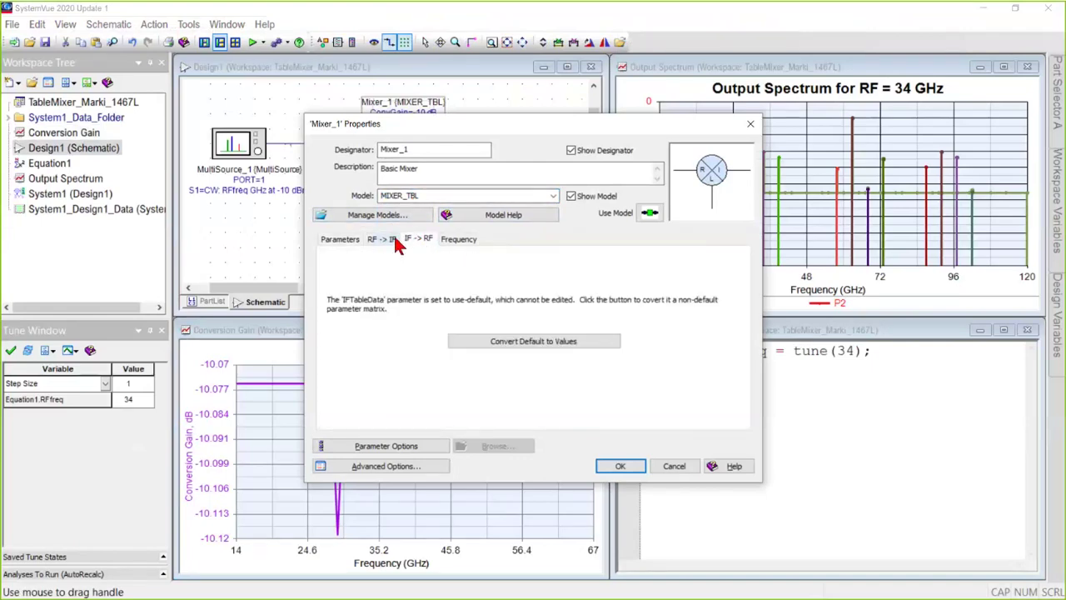
left_click(388, 241)
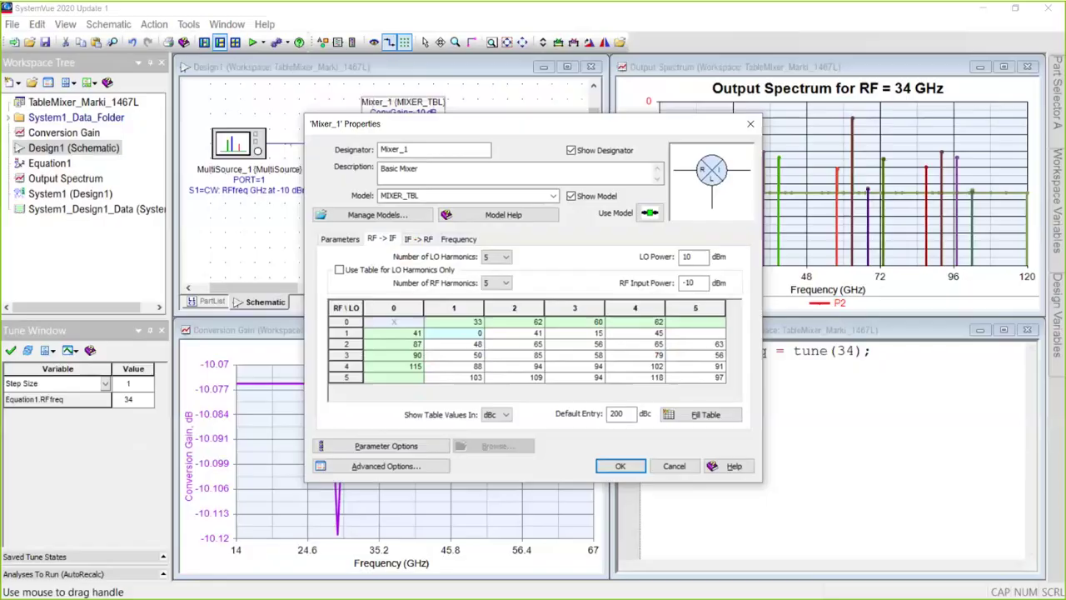
key("alt+Tab")
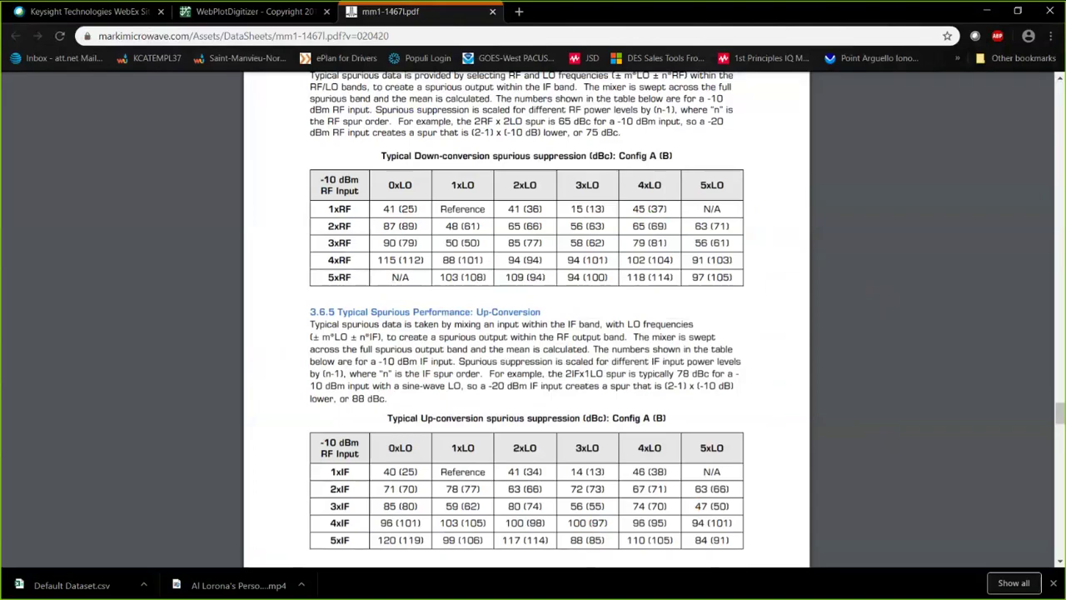
key("alt+Tab")
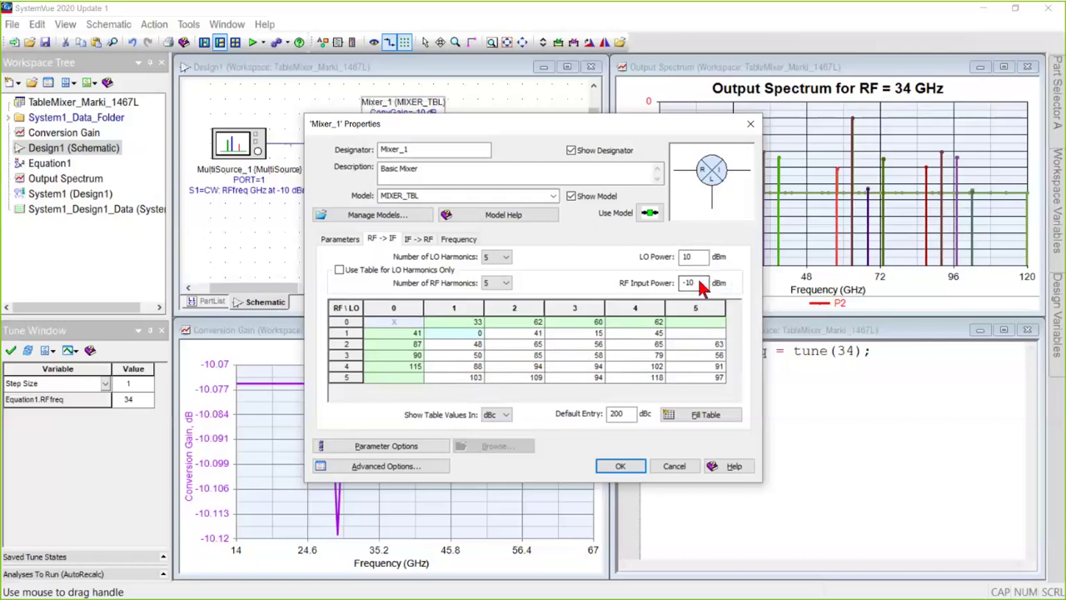
Accept Mixer_1's settings and read the output spectrum peaks: -20.075 dBm at 5 and 63 GHz.
left_click(621, 467)
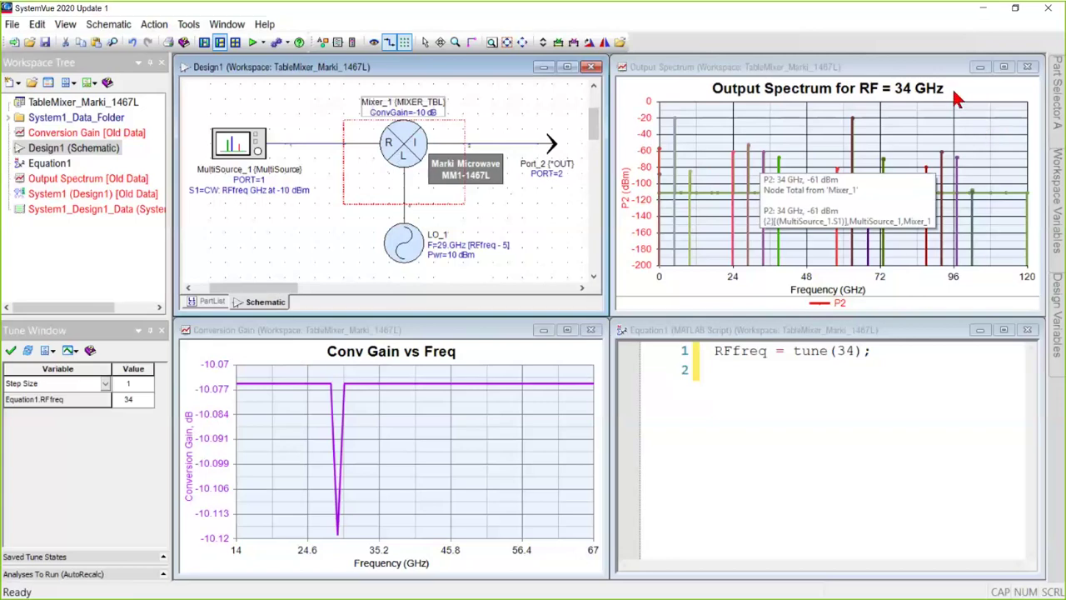
mouse_move(853, 123)
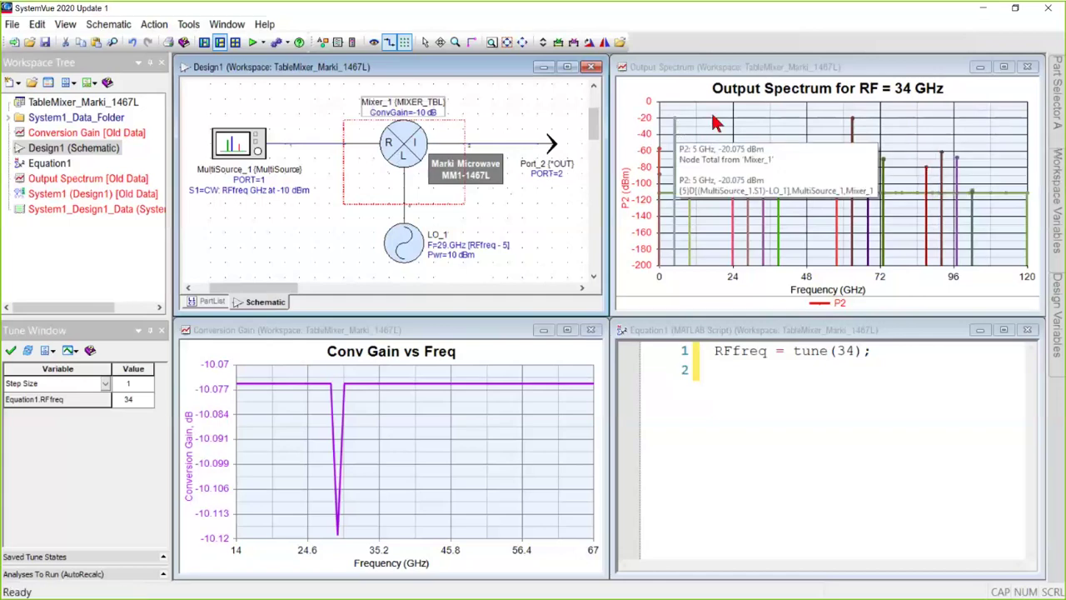
mouse_move(779, 158)
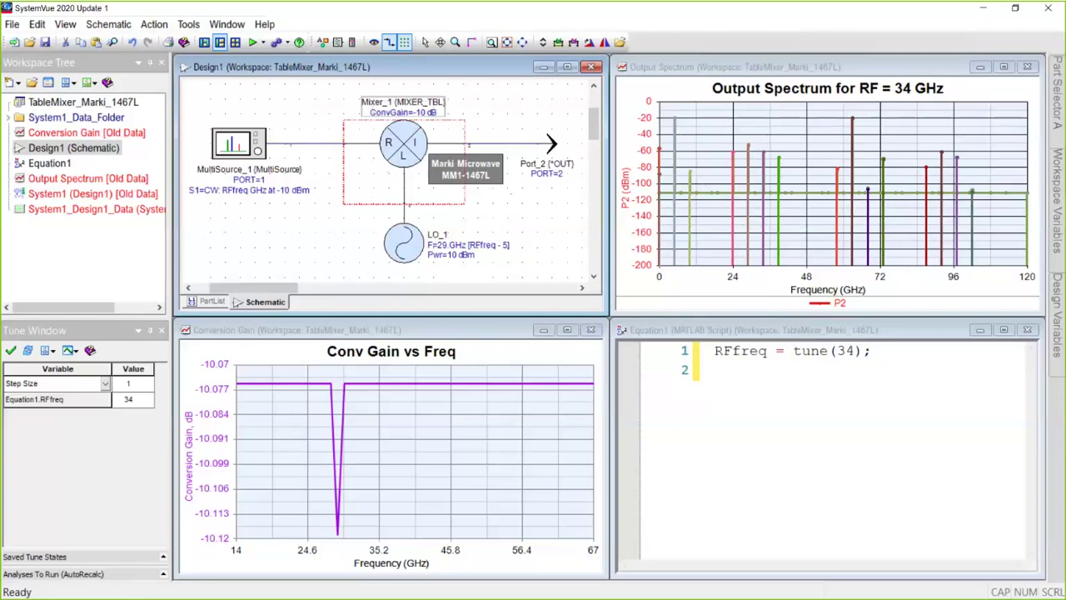
Return to the mm1-1467l.pdf datasheet and scroll to the page 6 Conversion Loss plot.
key("alt+Tab")
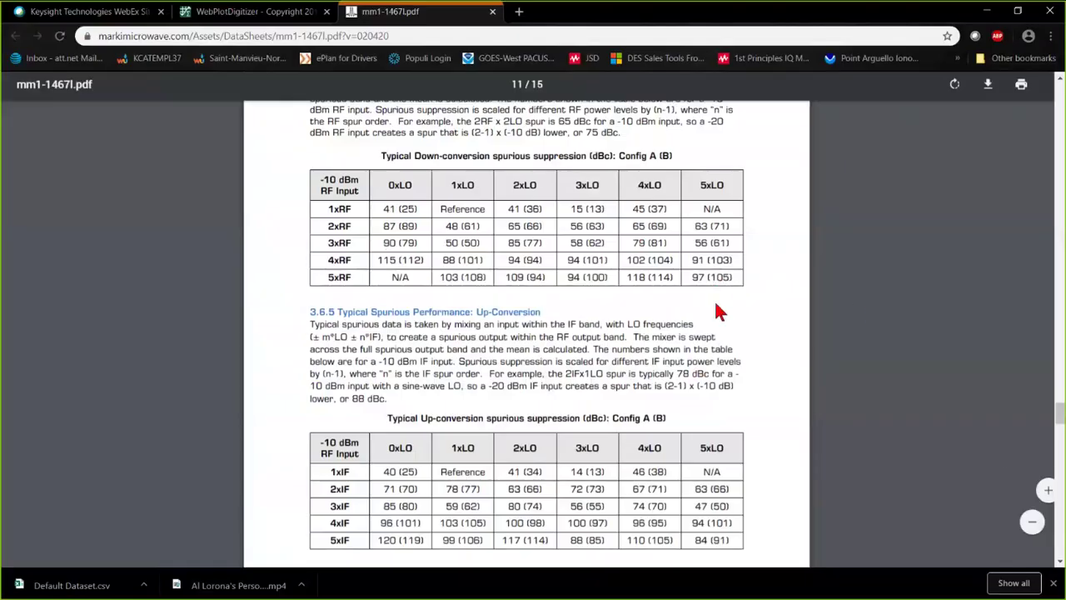
scroll(862, 314, "up", 4)
scroll(861, 313, "up", 5)
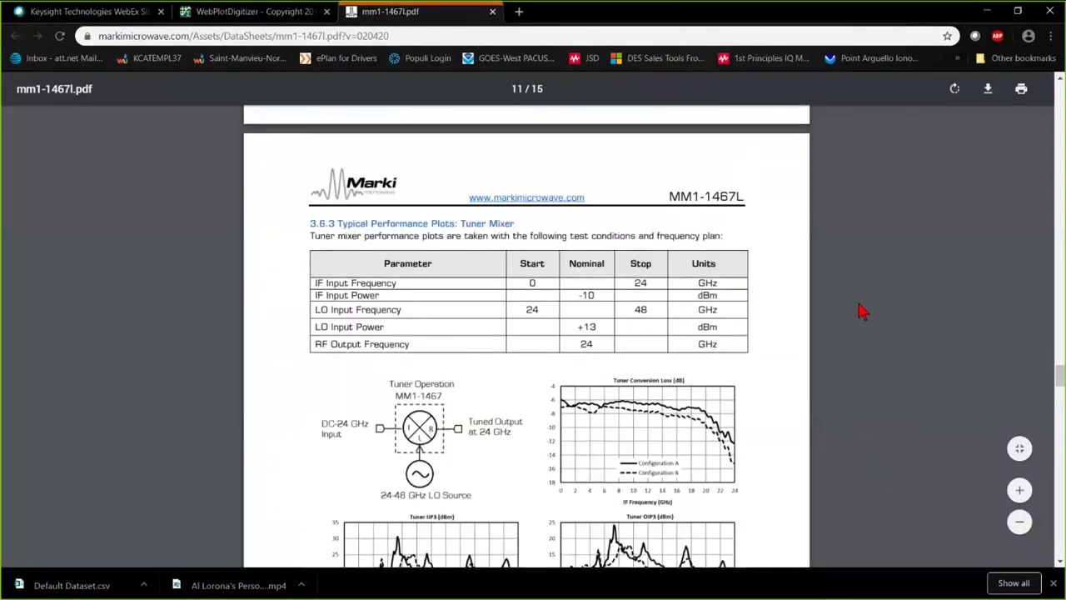
scroll(861, 313, "down", 1)
scroll(859, 304, "up", 10)
scroll(859, 304, "down", 5)
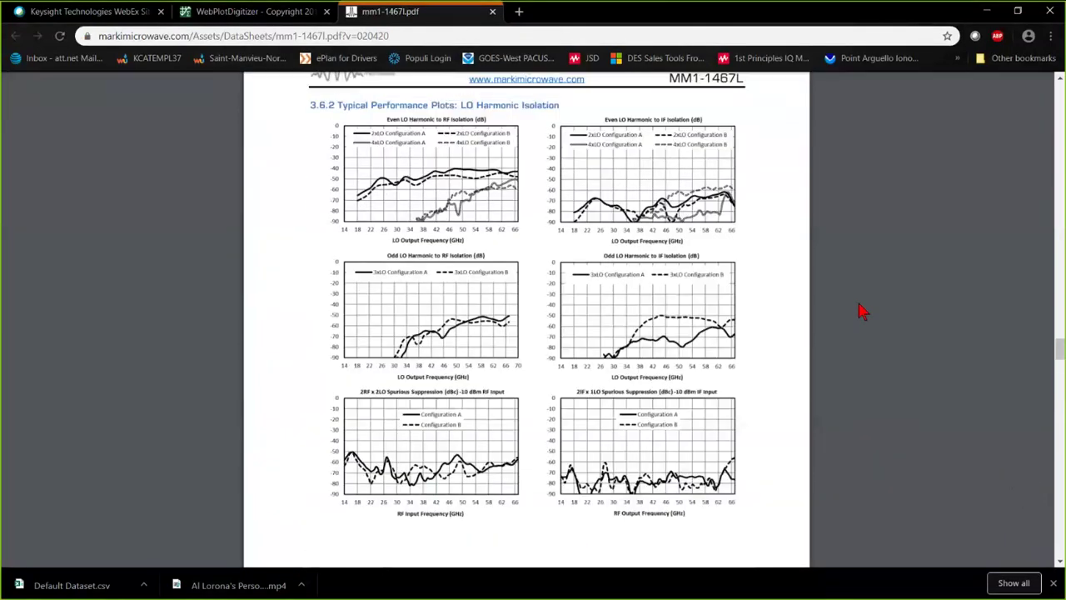
scroll(860, 308, "up", 8)
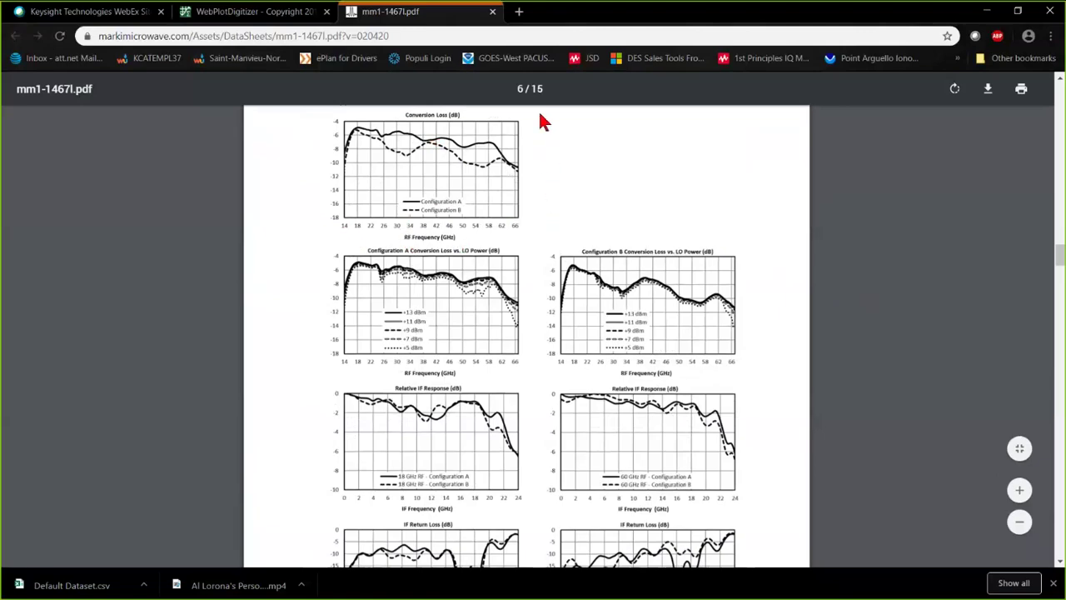
Rerun WebPlotDigitizer's X Step extraction from 14 to 67 GHz in 1 GHz steps.
left_click(267, 13)
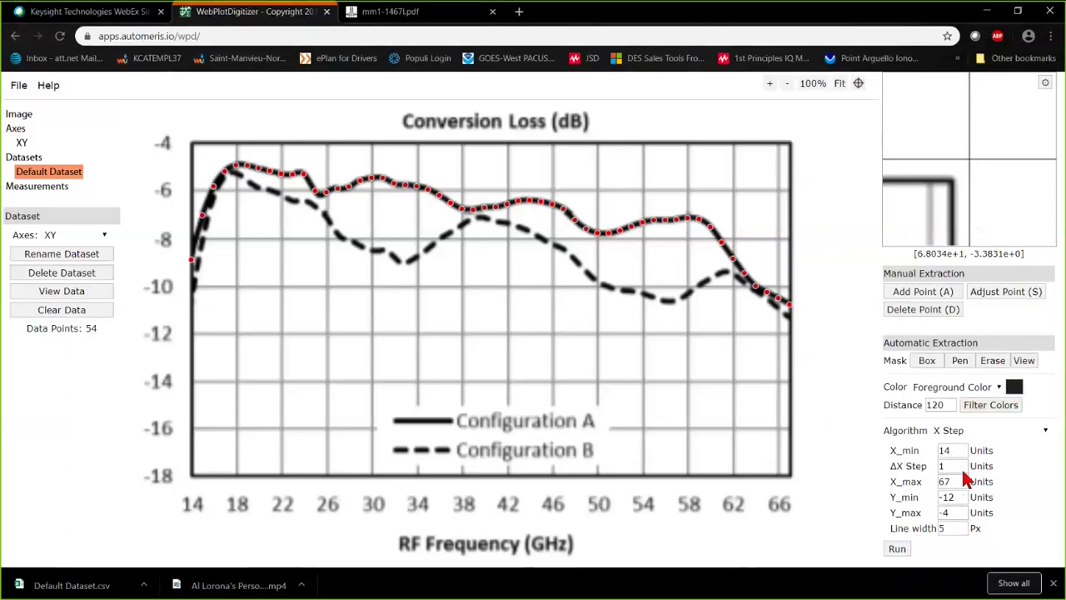
left_click(901, 548)
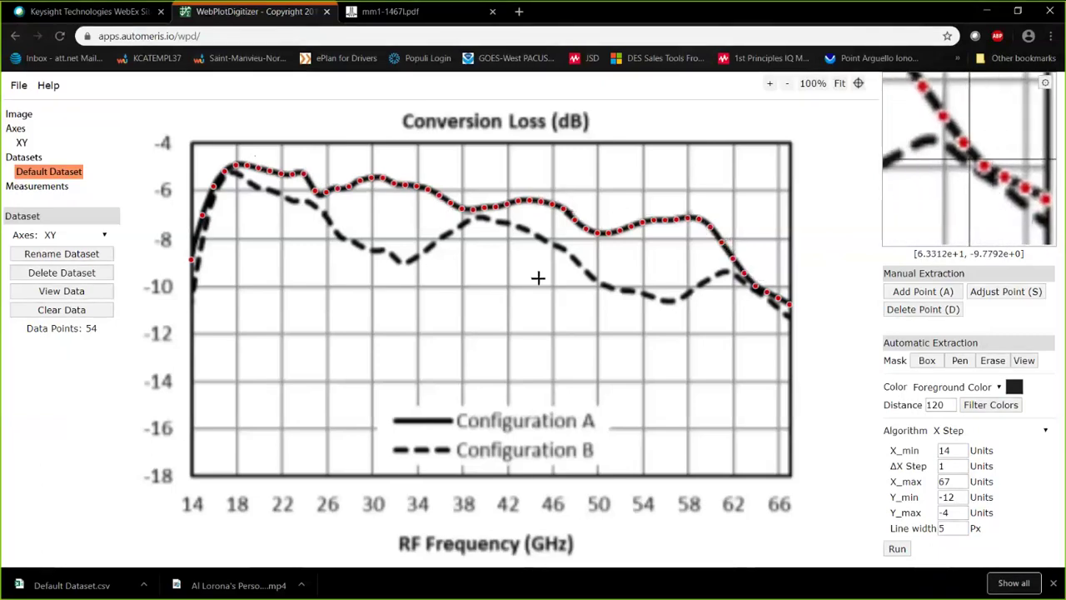
Review the acquired frequency and loss values, then go back to SystemVue.
left_click(90, 296)
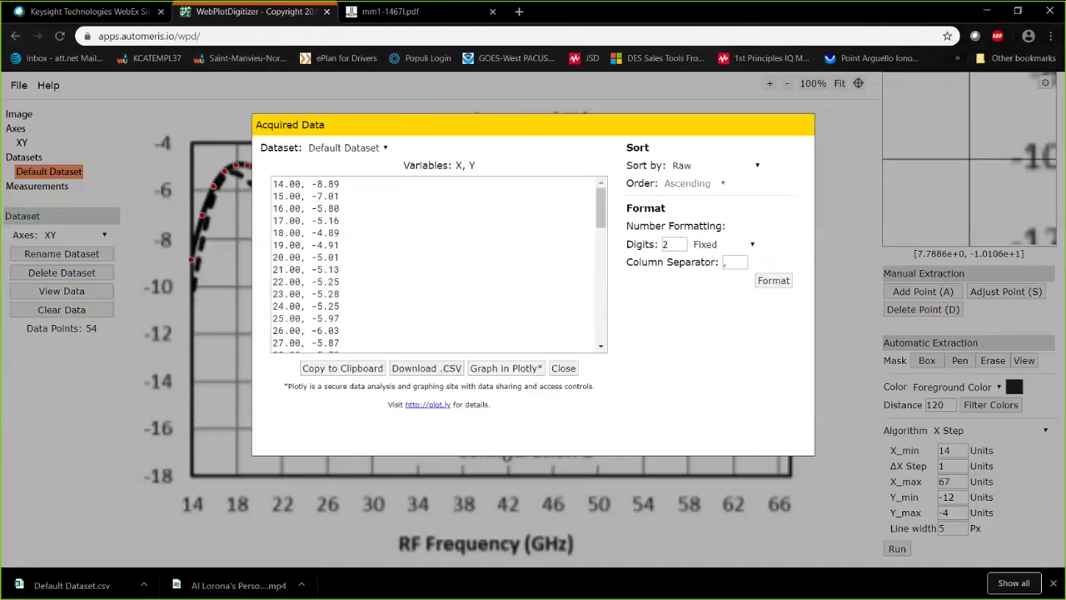
key("alt+Tab")
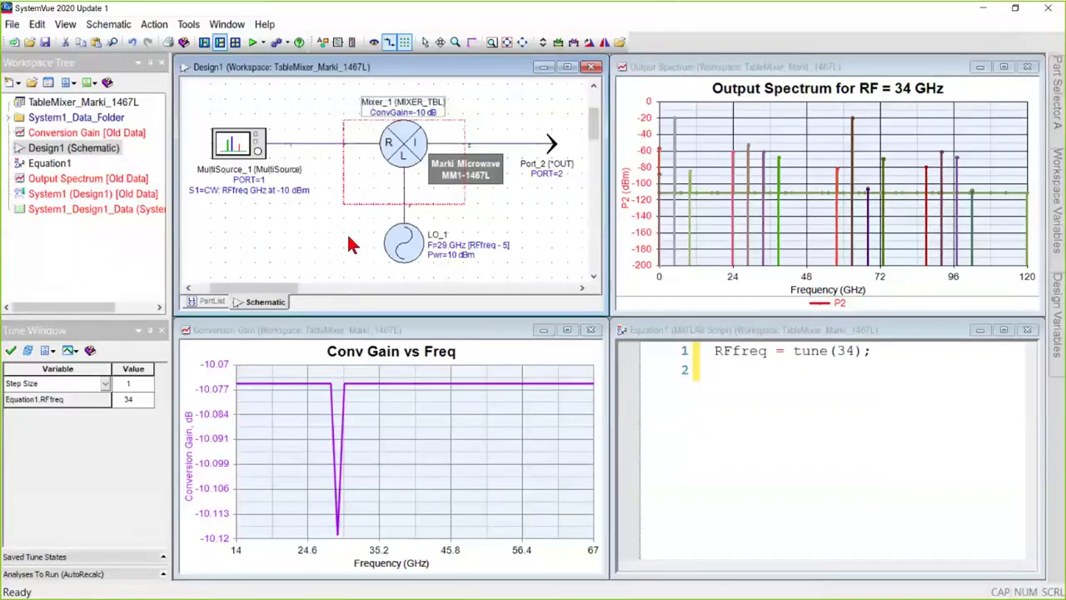
Open Mixer_1's Frequency tab and start Import Sys-Parameters.
double_click(401, 144)
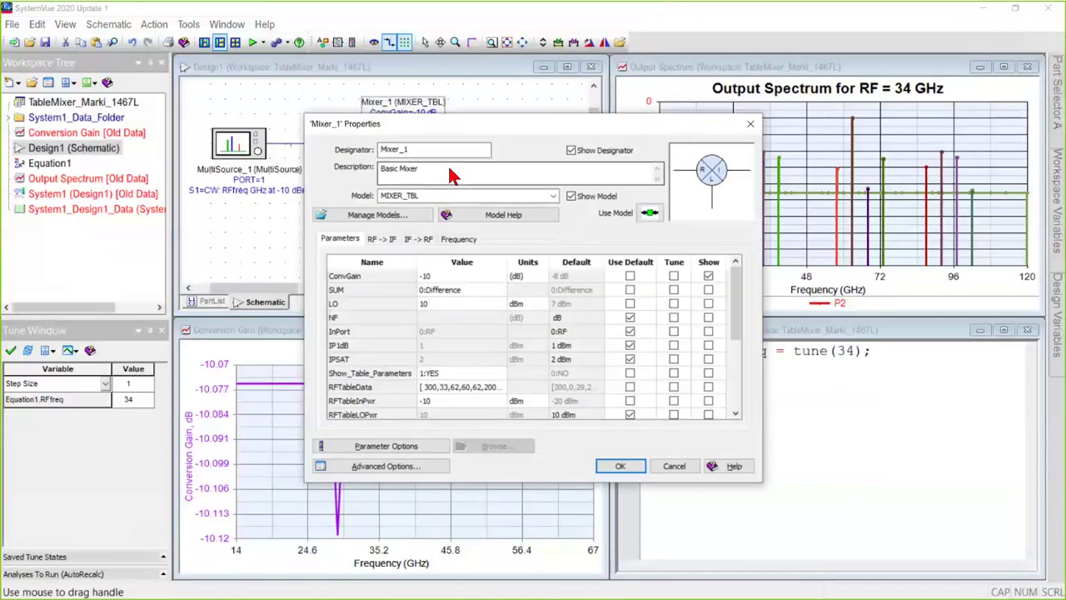
left_click(459, 239)
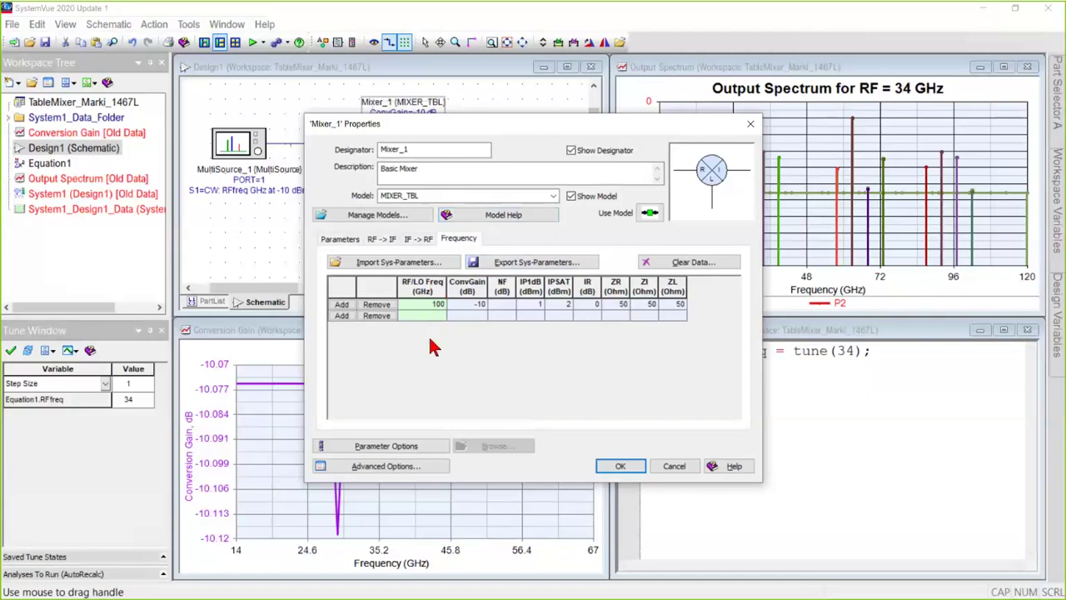
left_click(454, 264)
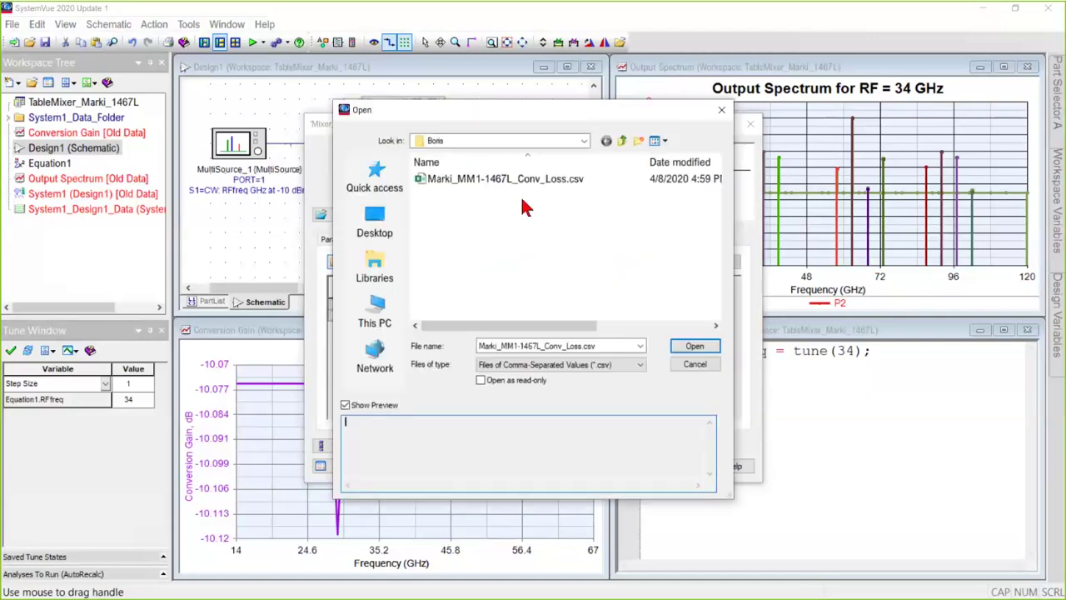
Import Marki_MM1-1467L_Conv_Loss.csv into Mixer_1's frequency table.
left_click(540, 182)
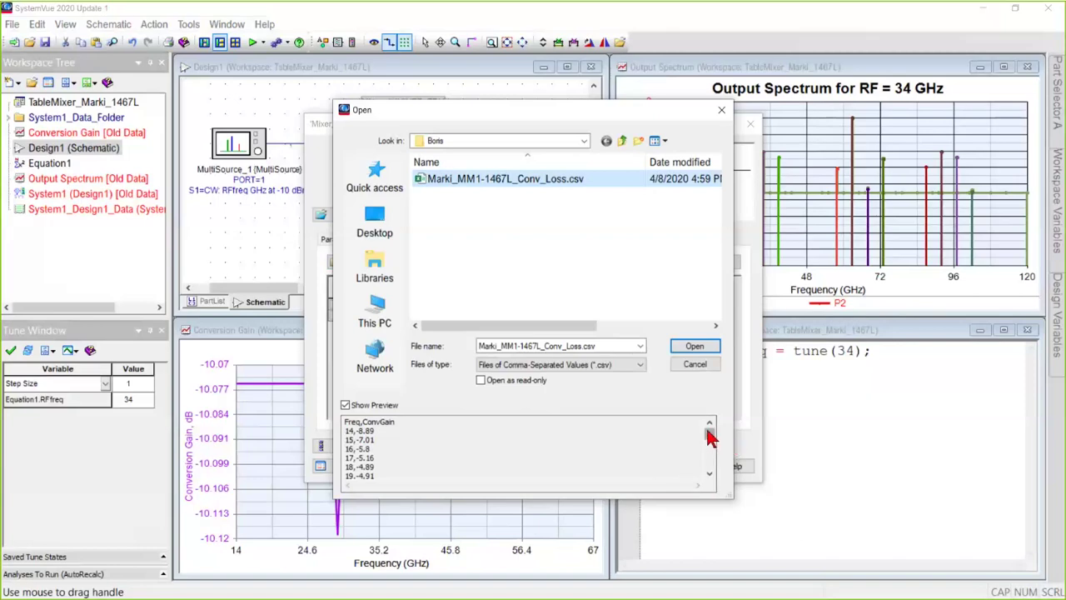
mouse_move(707, 431)
left_mouse_down()
mouse_move(708, 460)
mouse_move(708, 431)
left_mouse_up()
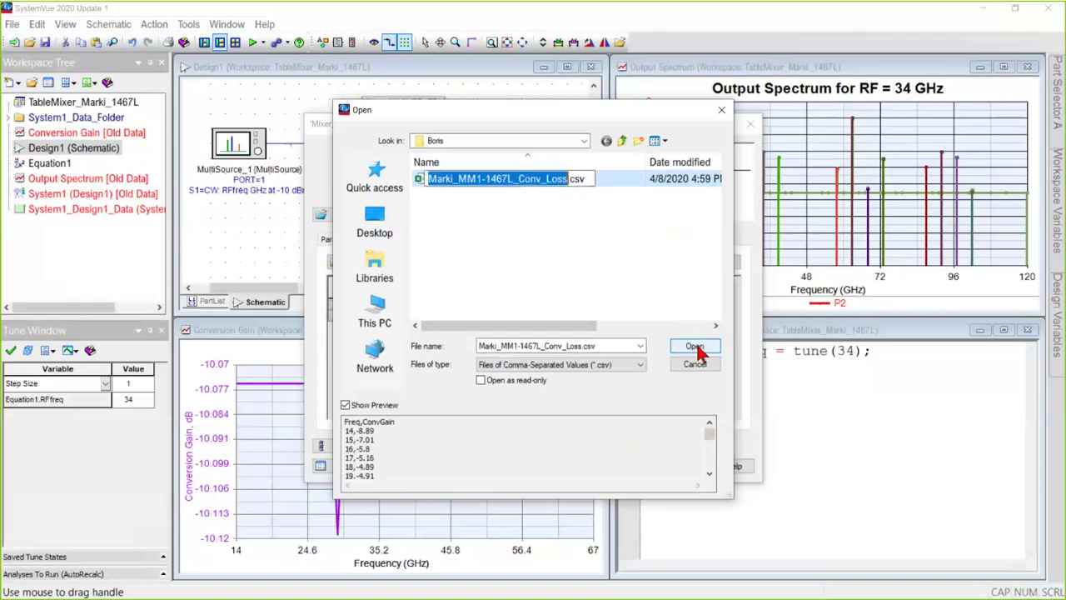
left_click(694, 346)
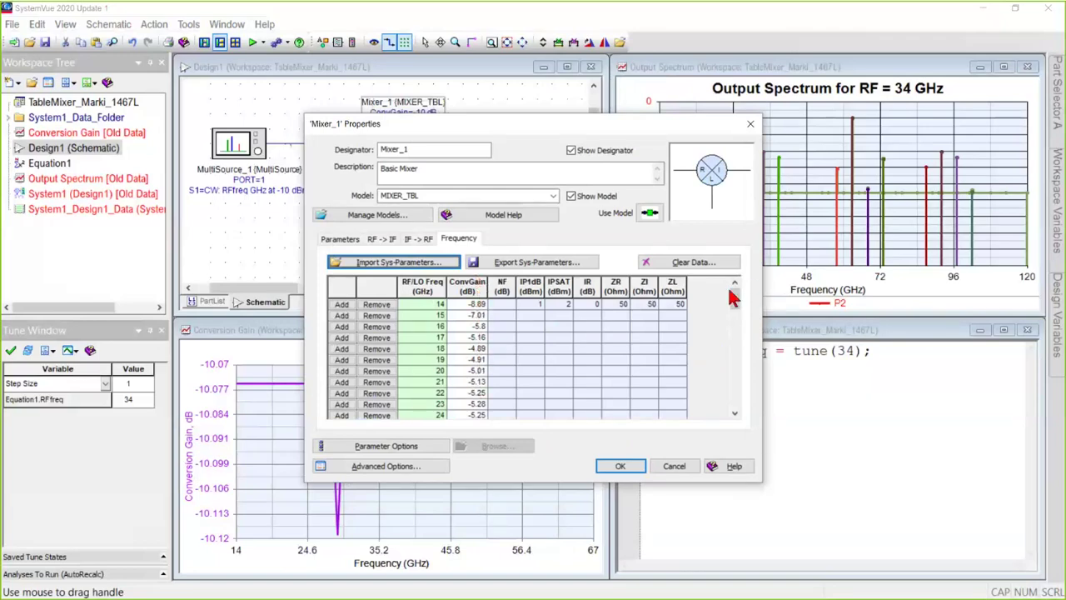
Scroll the Frequency table to verify the imported rows up to 67 GHz.
mouse_move(735, 302)
left_mouse_down()
mouse_move(738, 404)
mouse_move(738, 297)
left_mouse_up()
Confirm Mixer_1 and rerun the analysis; conversion gain reaches -10.775 dB at 67 GHz.
left_click(621, 468)
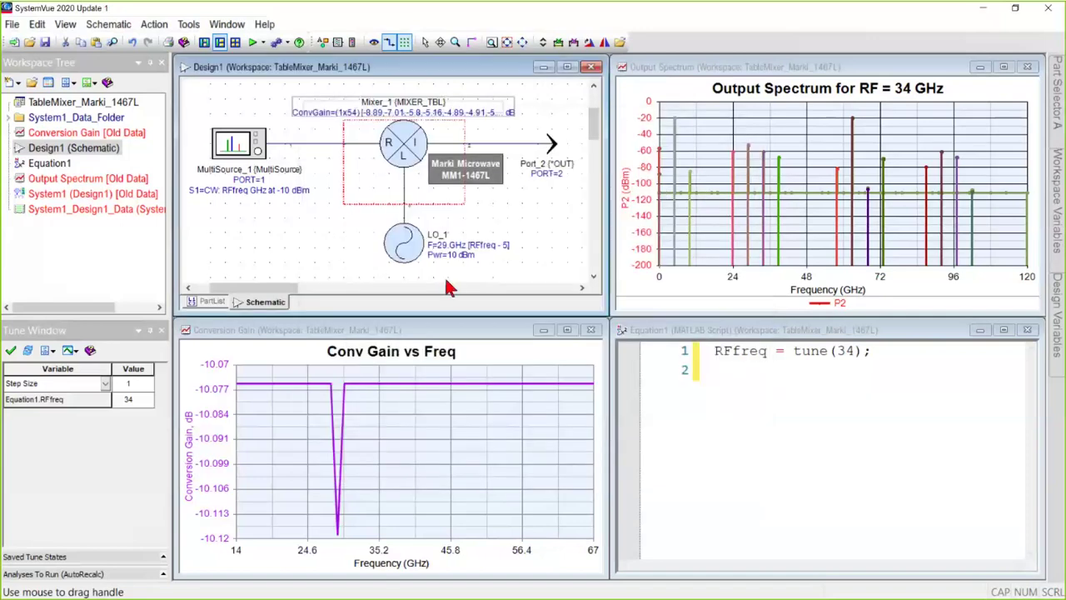
left_click(255, 43)
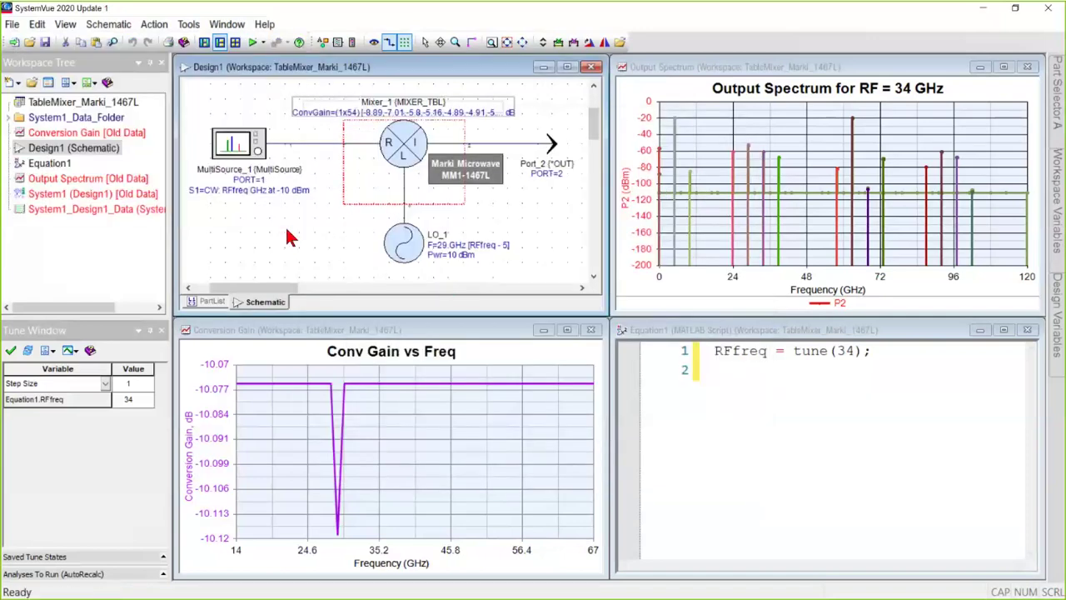
mouse_move(496, 464)
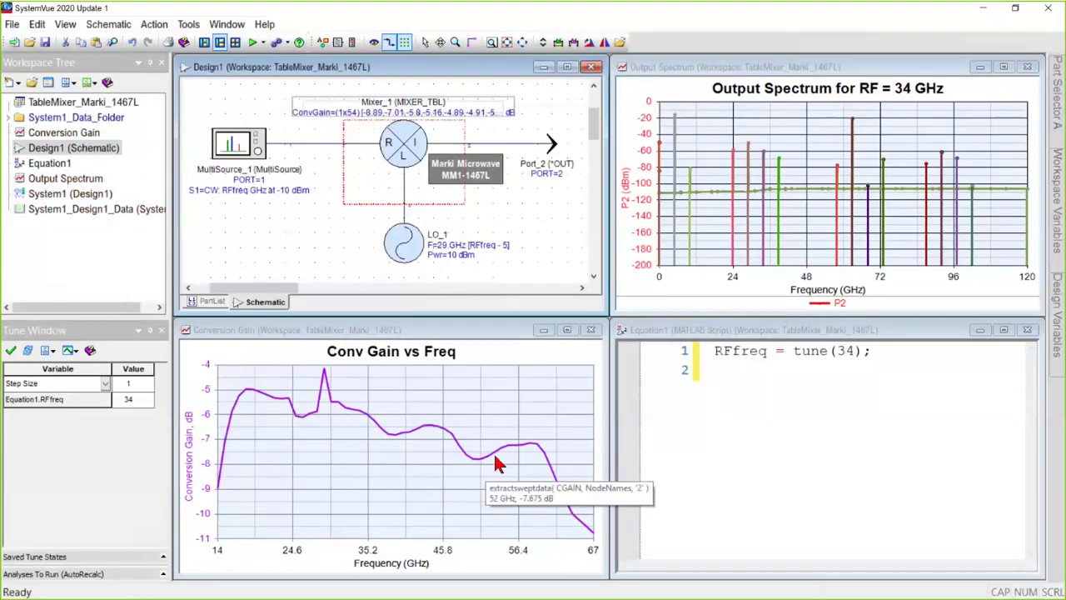
mouse_move(600, 544)
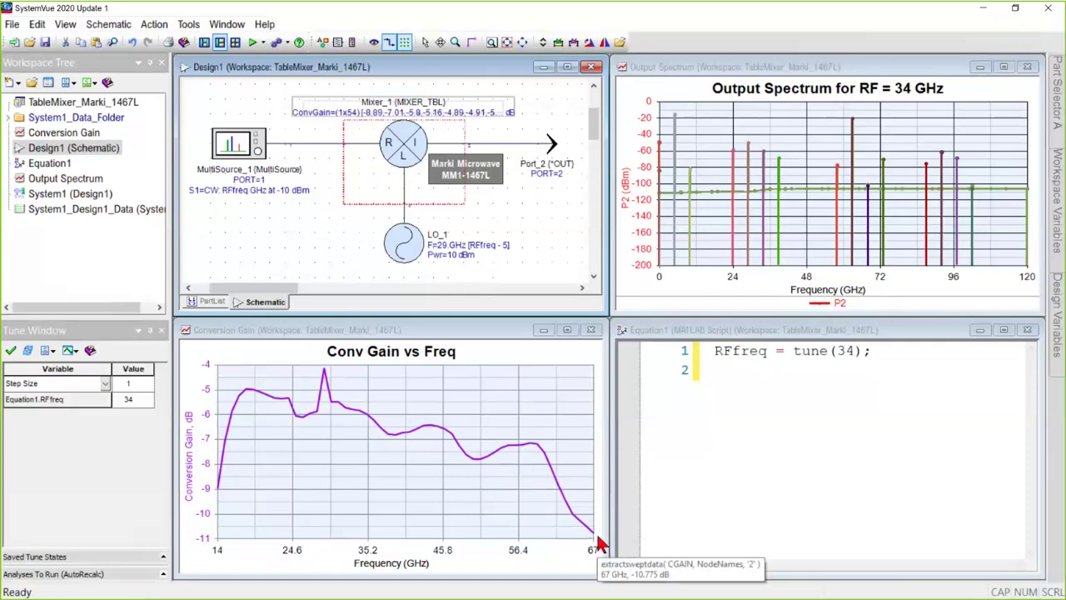